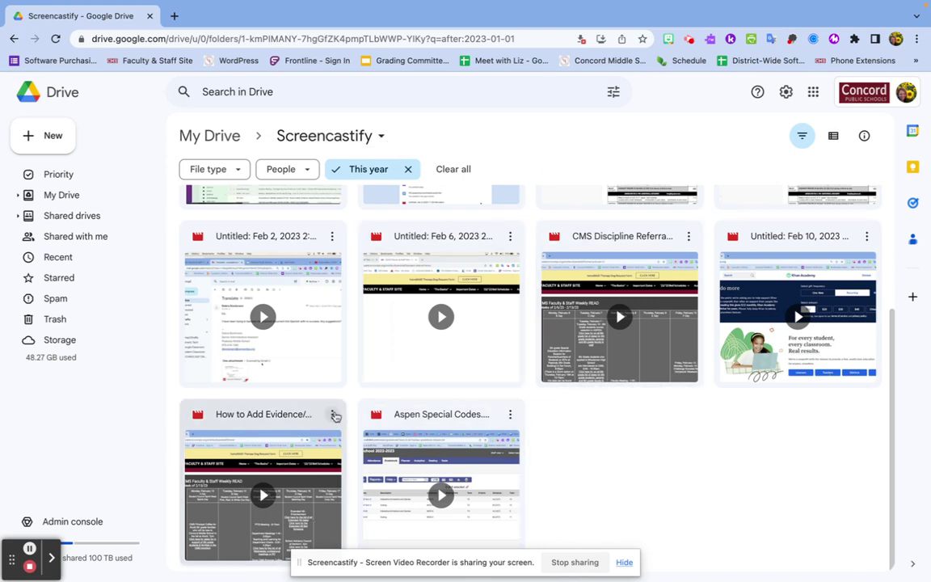
Step: Download the 'How to Add Evidence' video from Google Drive's Screencastify folder
{"action": "right_click", "coordinate": [334, 416]}
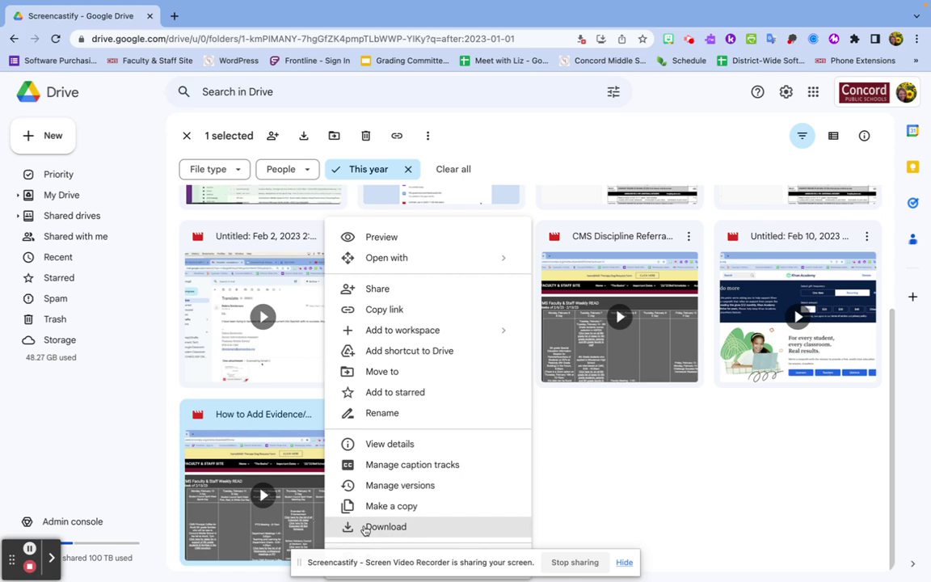
{"action": "left_click", "coordinate": [365, 527]}
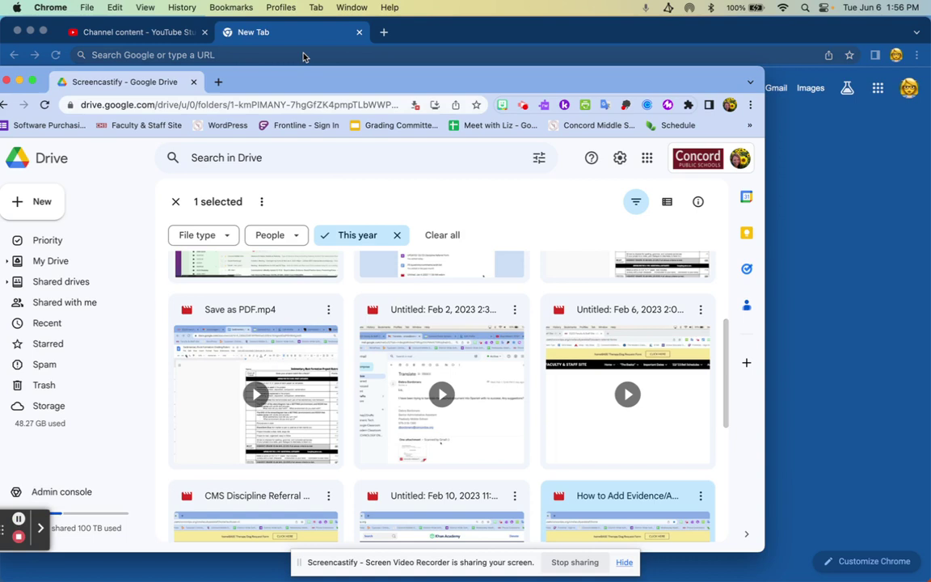
Step: Bring the New Tab window forward and show the Google apps list
{"action": "left_click", "coordinate": [298, 33]}
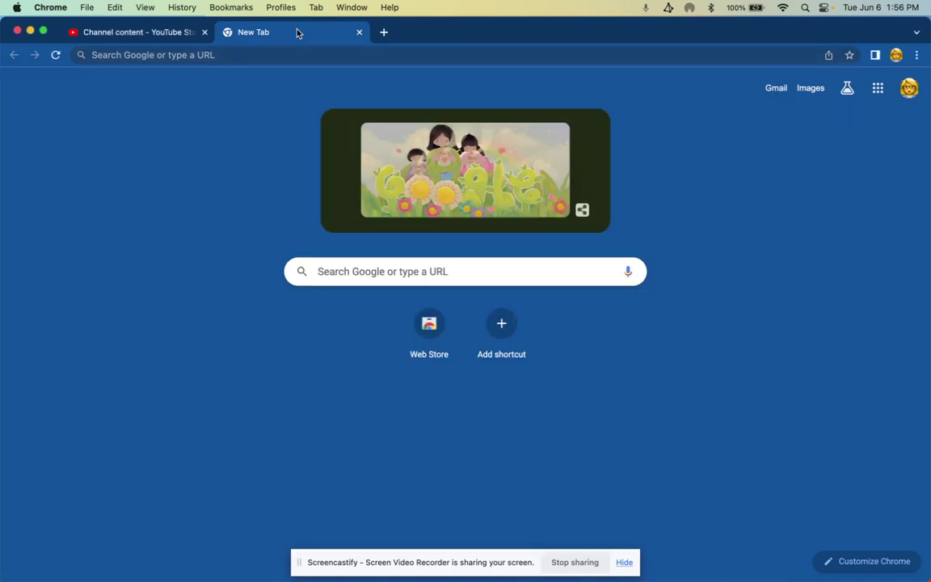
{"action": "left_click", "coordinate": [878, 90]}
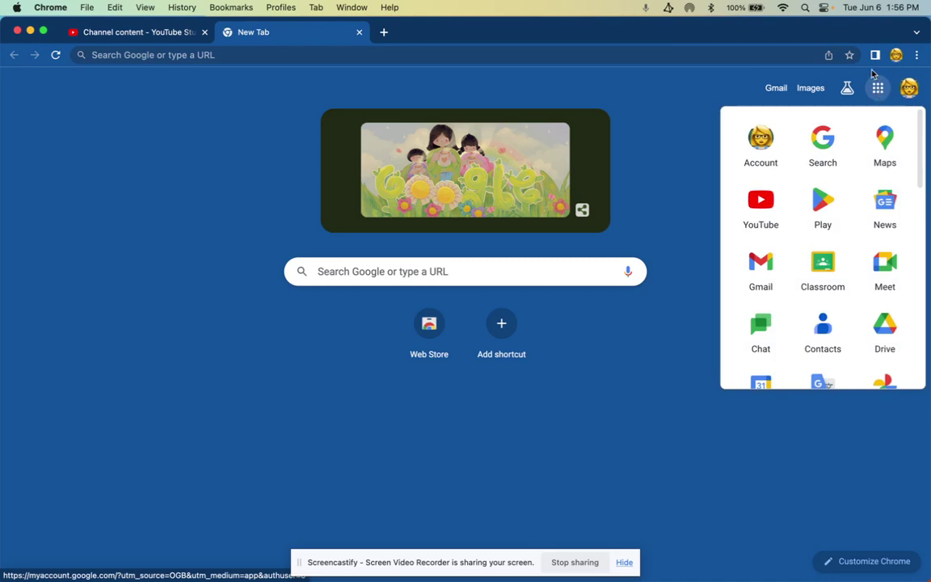
Step: Open YouTube, close the old Channel content tab, and start a new video upload
{"action": "left_click", "coordinate": [761, 223]}
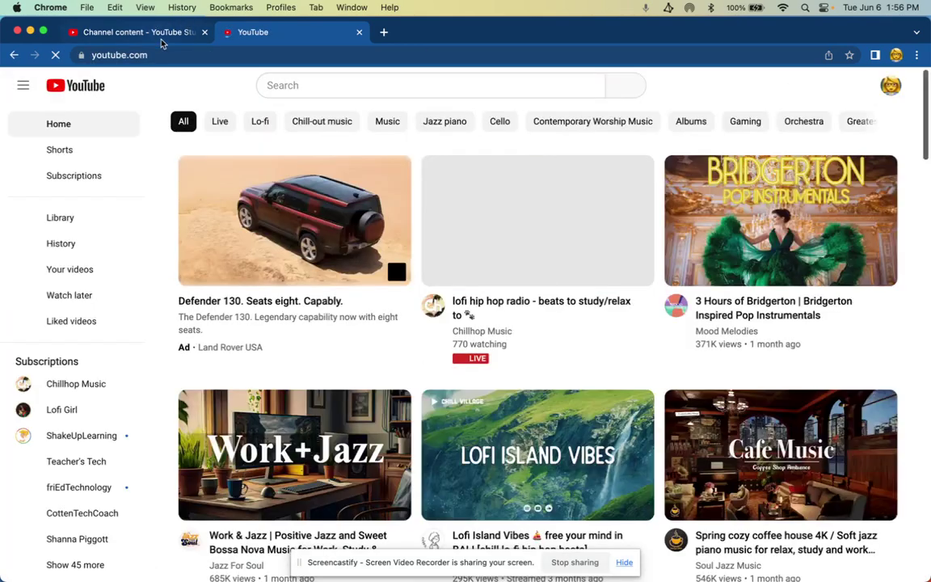
{"action": "left_click", "coordinate": [146, 34]}
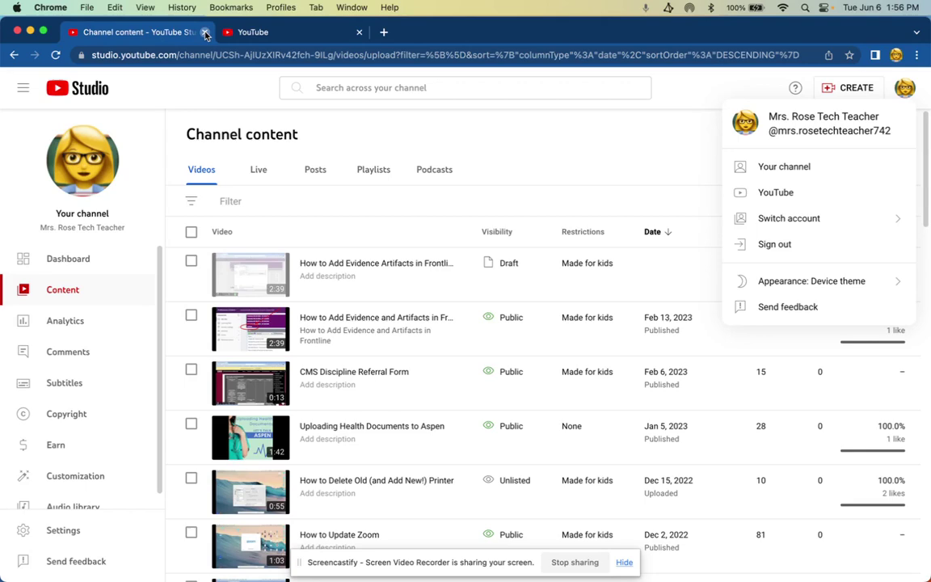
{"action": "left_click", "coordinate": [204, 33]}
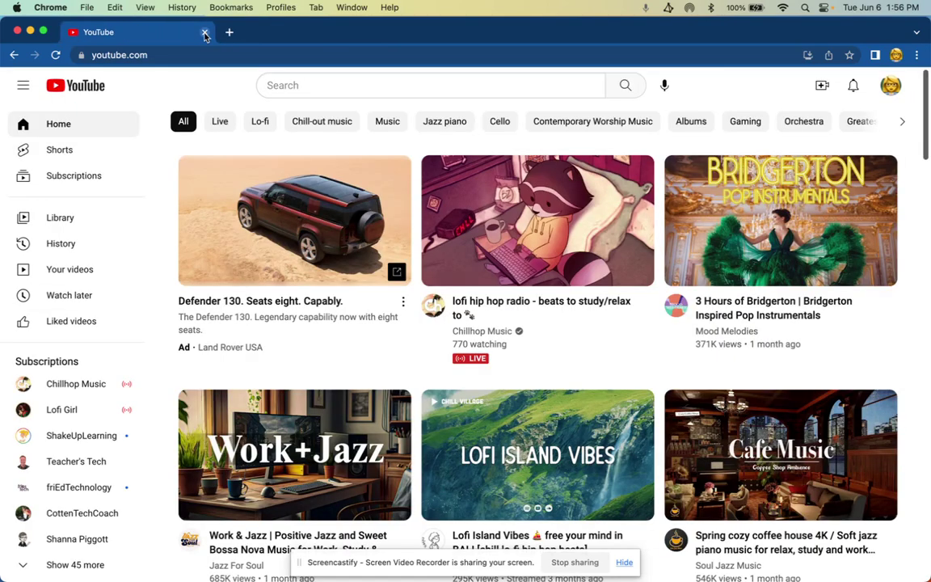
{"action": "left_click", "coordinate": [824, 85]}
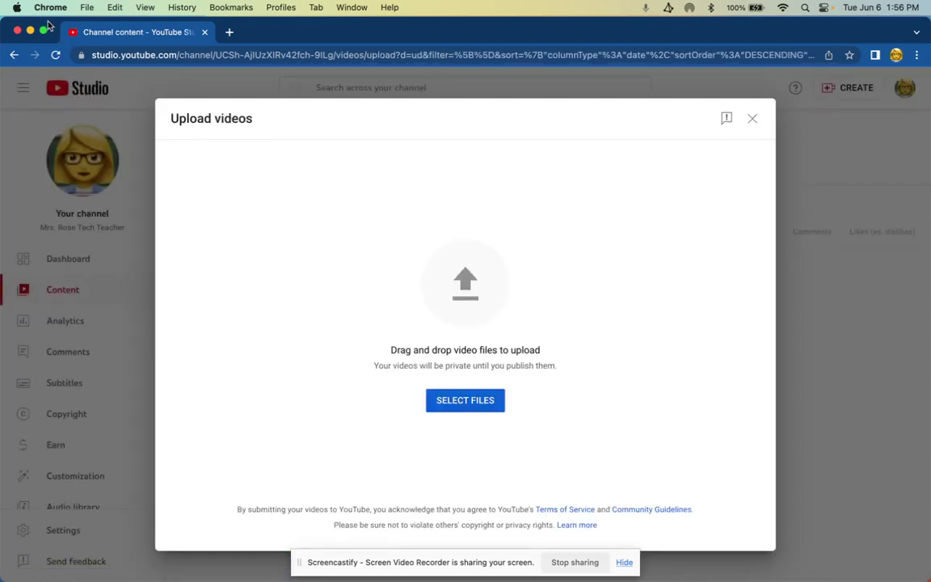
Step: Move 'How to Add Evidence_Artifacts in Frontline.webm' from Finder Downloads onto the desktop
{"action": "left_click", "coordinate": [44, 31]}
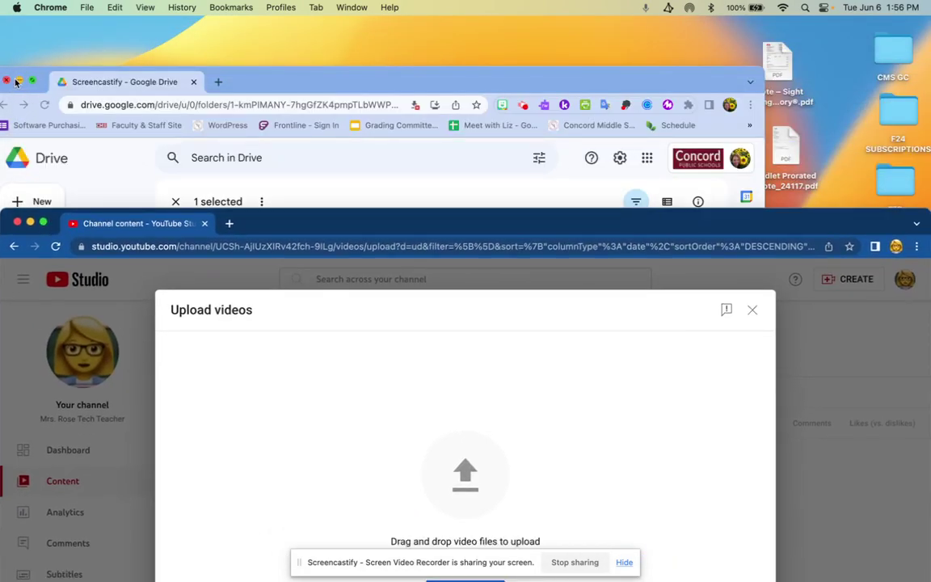
{"action": "left_click", "coordinate": [20, 82]}
{"action": "left_click_drag", "start_coordinate": [272, 229], "coordinate": [227, 288]}
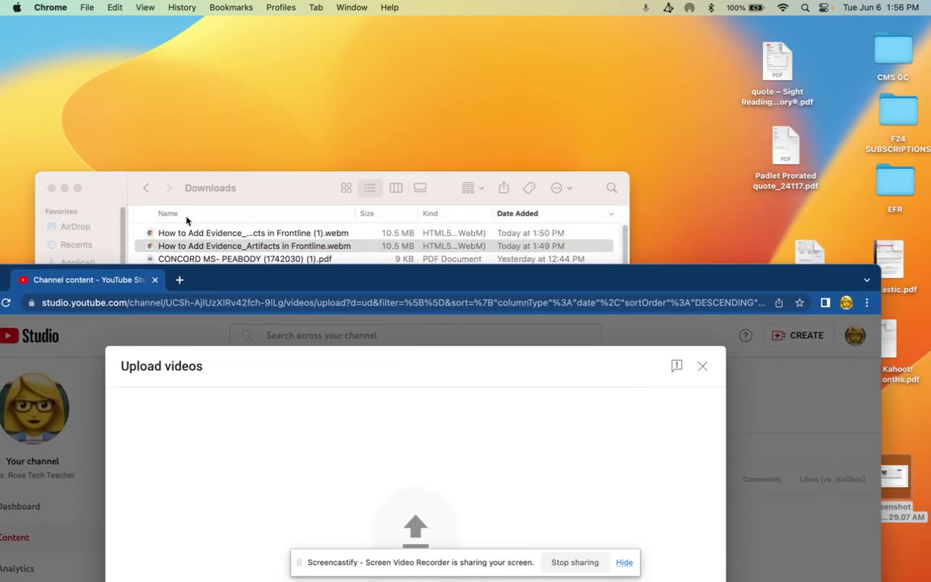
{"action": "left_click_drag", "start_coordinate": [212, 249], "coordinate": [211, 93]}
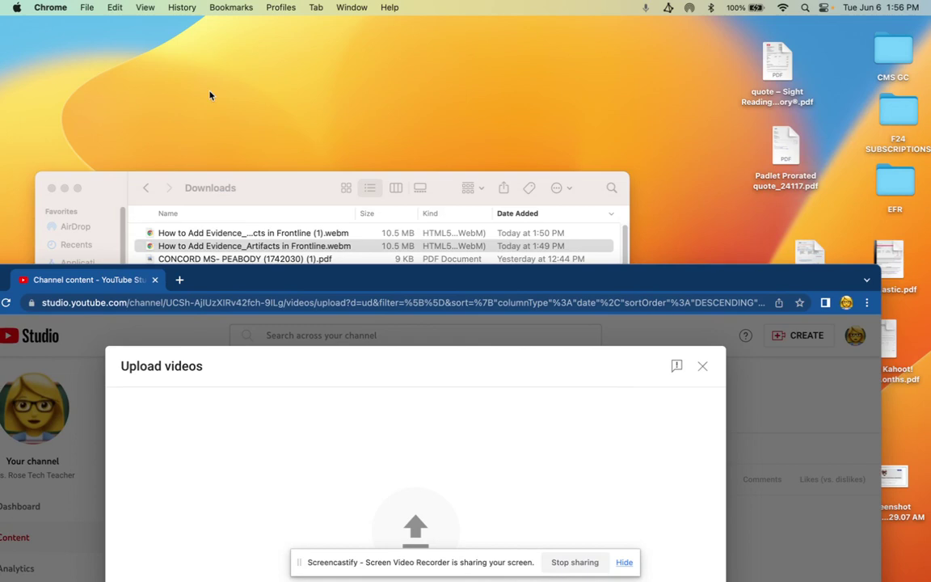
{"action": "left_click", "coordinate": [52, 188]}
Step: Drop the webm file into the Upload videos drop zone and enlarge the browser
{"action": "left_click_drag", "start_coordinate": [411, 274], "coordinate": [203, 36]}
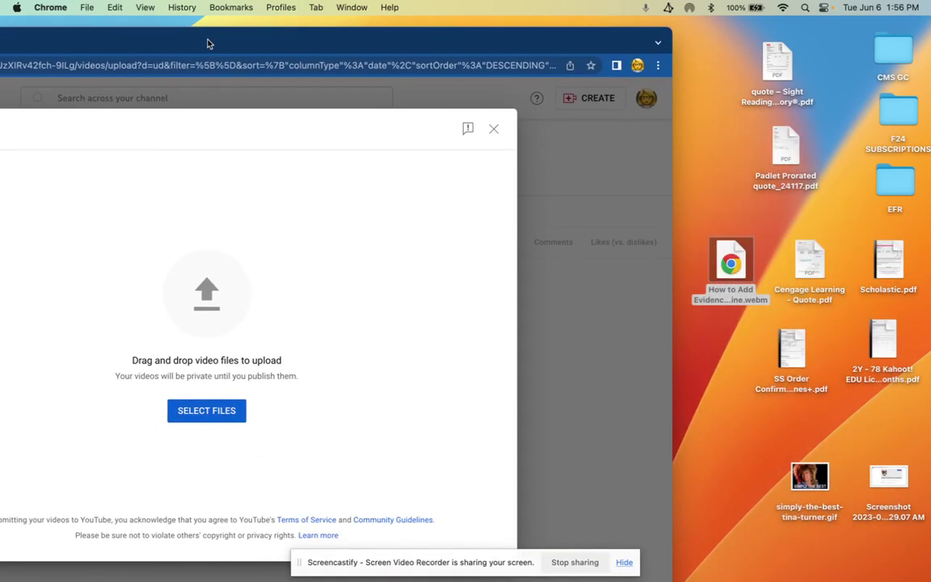
{"action": "left_click_drag", "start_coordinate": [740, 277], "coordinate": [215, 311]}
{"action": "double_click", "coordinate": [437, 37]}
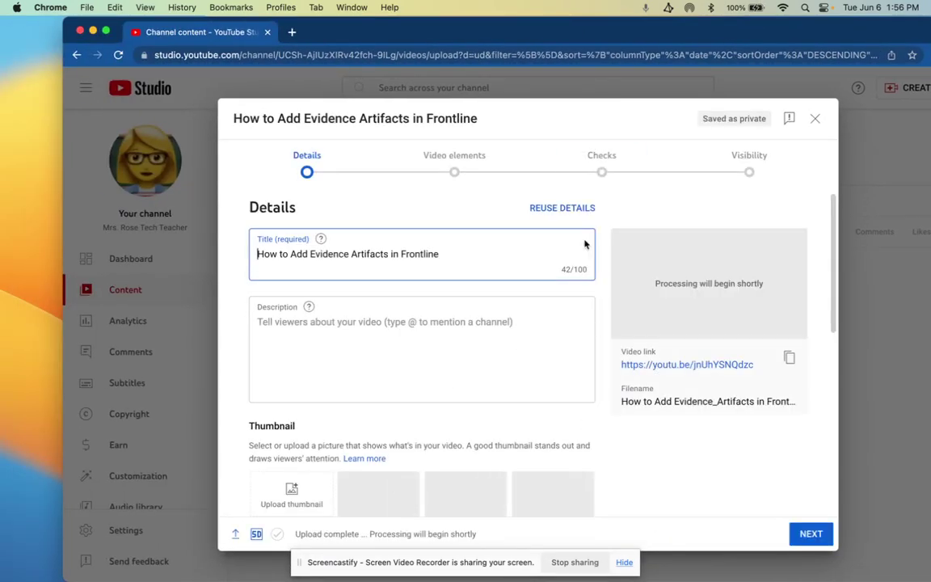
Step: Go full screen and wait on Details until checks complete with no issues
{"action": "left_click", "coordinate": [106, 30]}
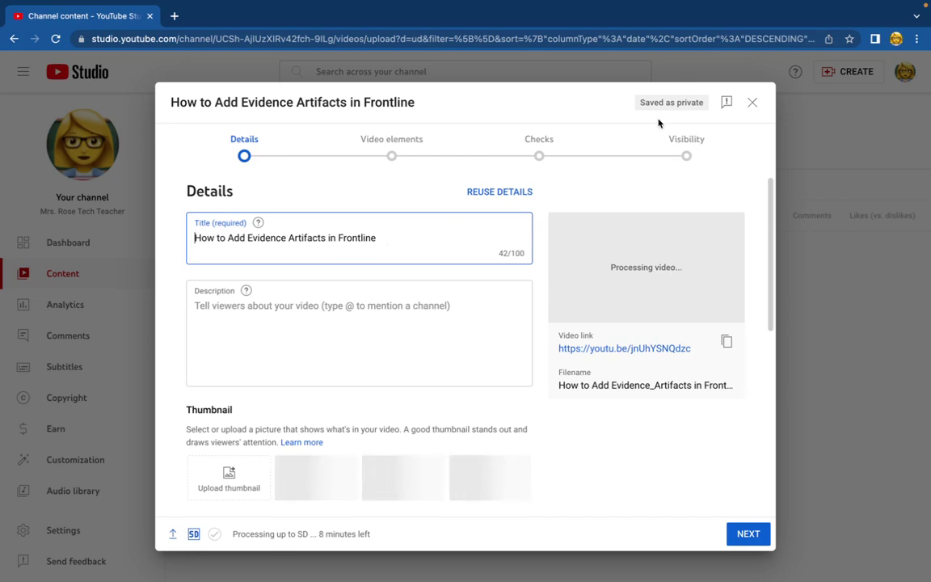
{"action": "left_click", "coordinate": [676, 153]}
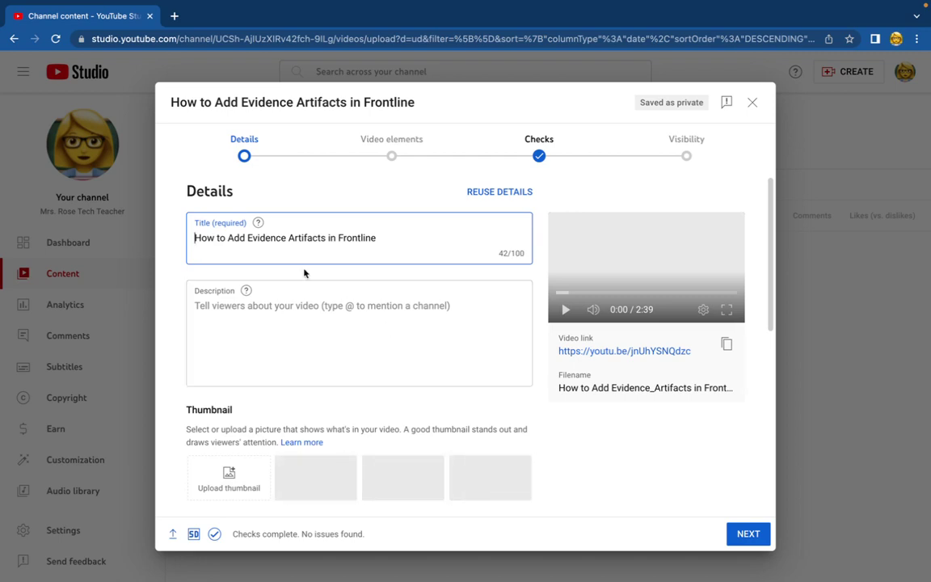
Step: Copy the title 'How to Add Evidence Artifacts in Frontline' into the description
{"action": "left_click_drag", "start_coordinate": [405, 237], "coordinate": [109, 218]}
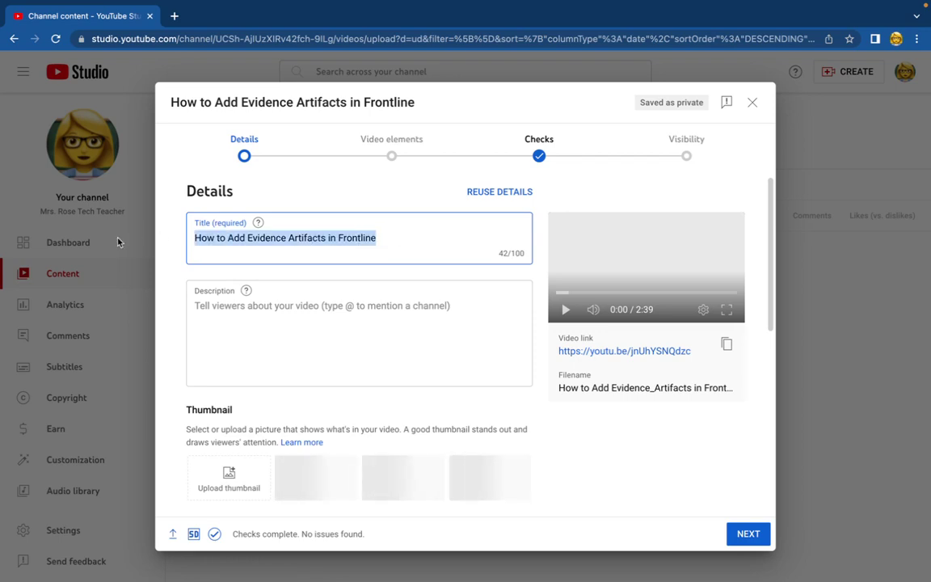
{"action": "key", "text": "ctrl+c"}
{"action": "left_click", "coordinate": [268, 343]}
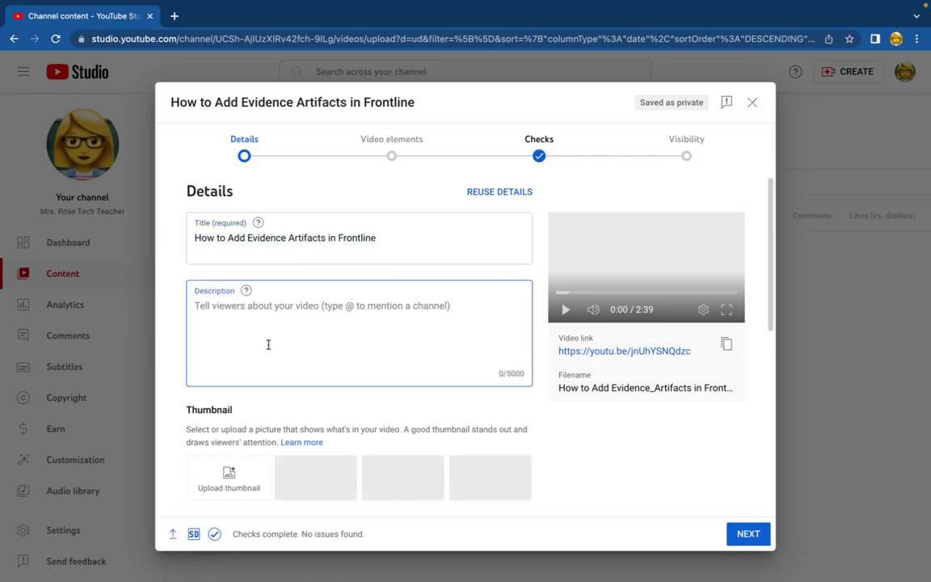
{"action": "key", "text": "ctrl+v"}
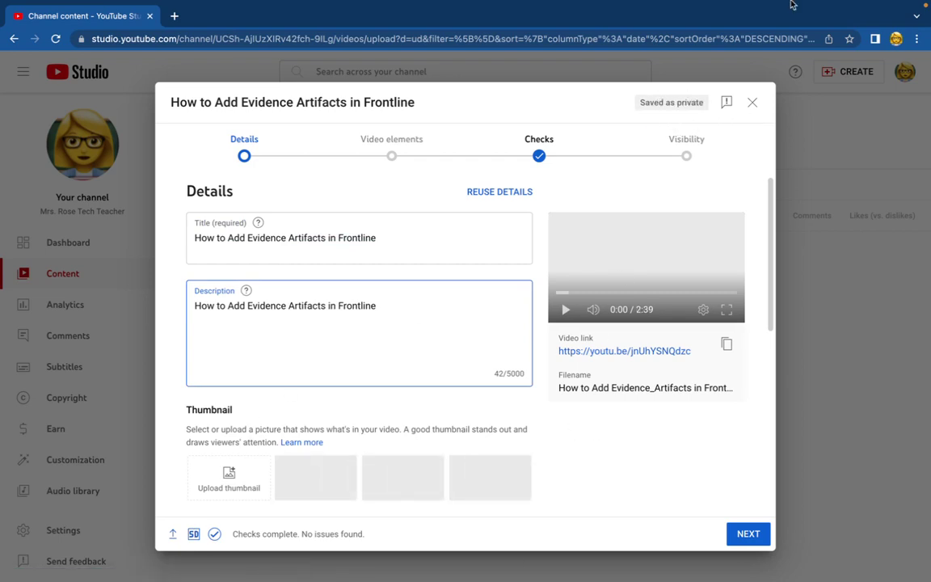
Step: Exit full screen and shift the Chrome window slightly to the right
{"action": "mouse_move", "coordinate": [48, 4]}
{"action": "left_click", "coordinate": [43, 24]}
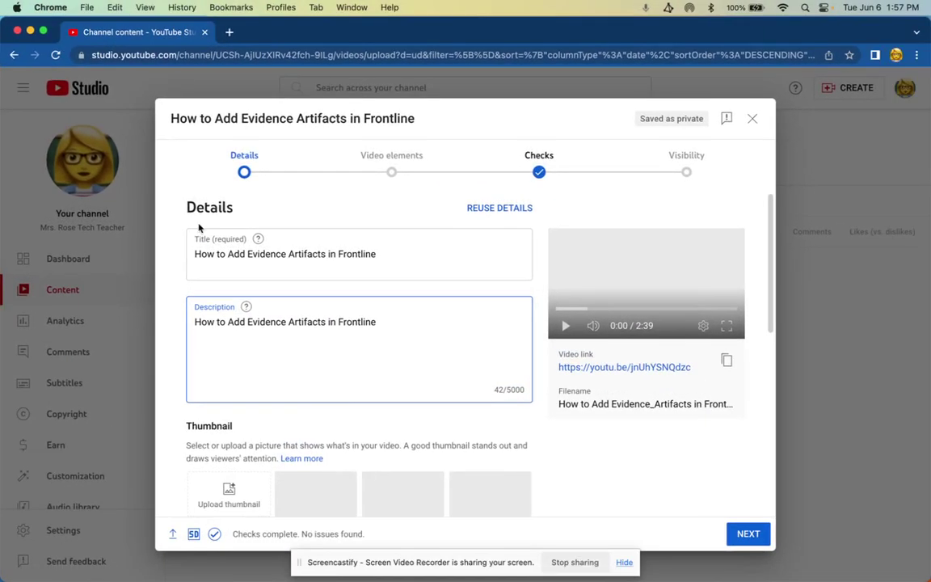
{"action": "left_click_drag", "start_coordinate": [718, 34], "coordinate": [757, 35]}
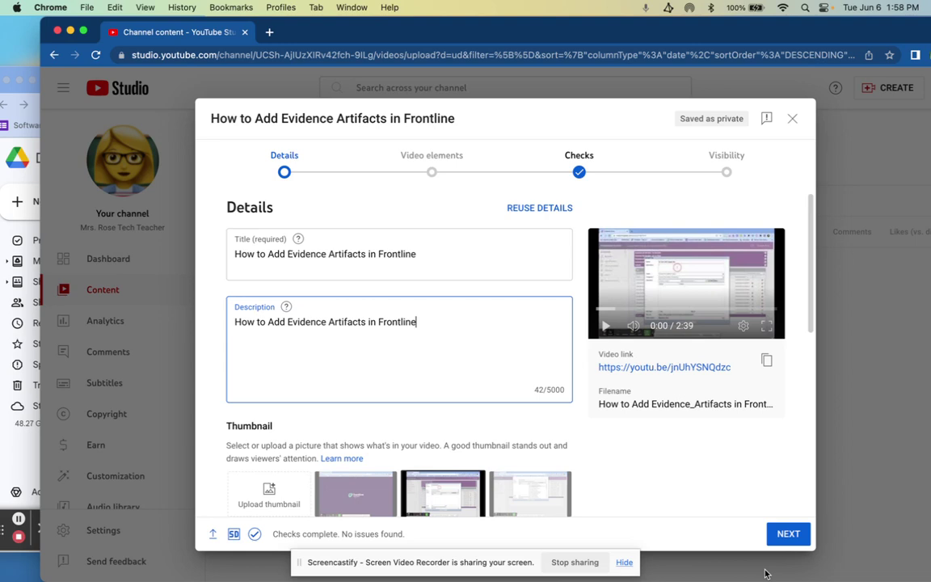
Step: Advance through Details, Video elements and Checks to the Visibility step
{"action": "left_click", "coordinate": [789, 534]}
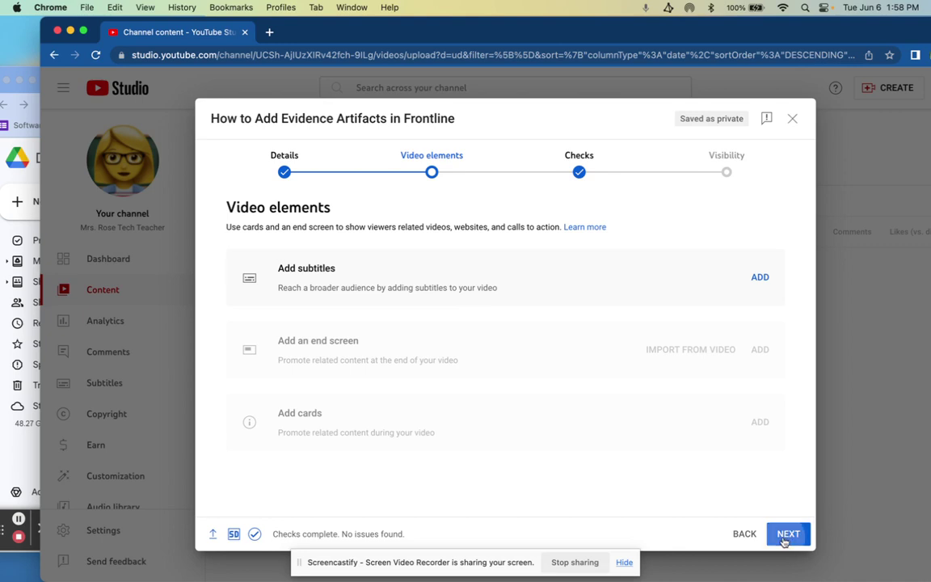
{"action": "left_click", "coordinate": [782, 535]}
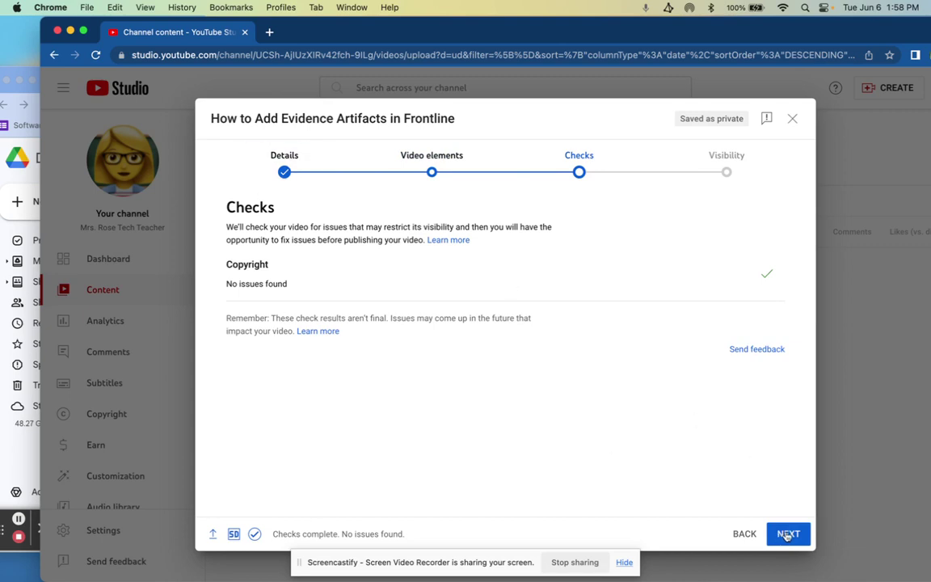
{"action": "left_click", "coordinate": [787, 534]}
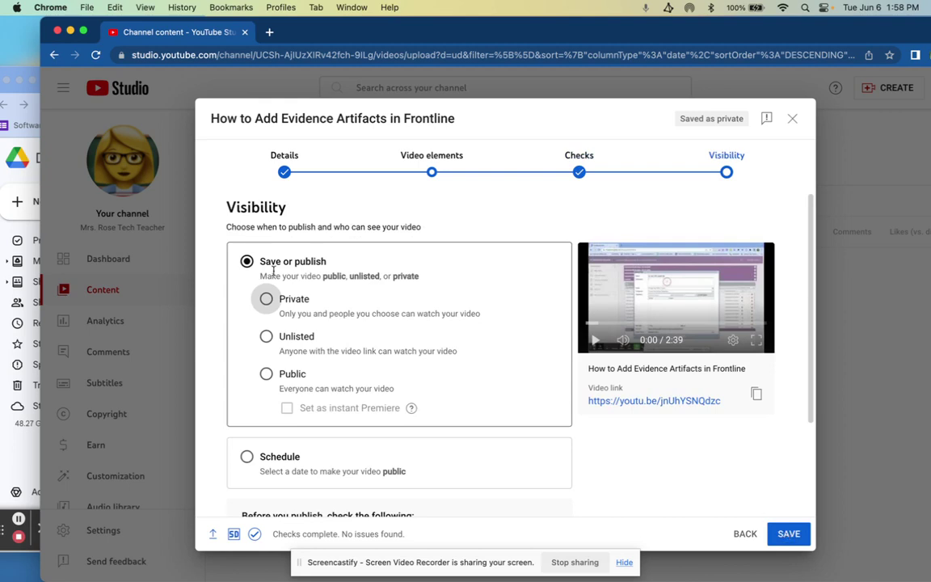
Step: Set the video's visibility to Unlisted
{"action": "left_click", "coordinate": [267, 338]}
{"action": "left_click", "coordinate": [266, 374]}
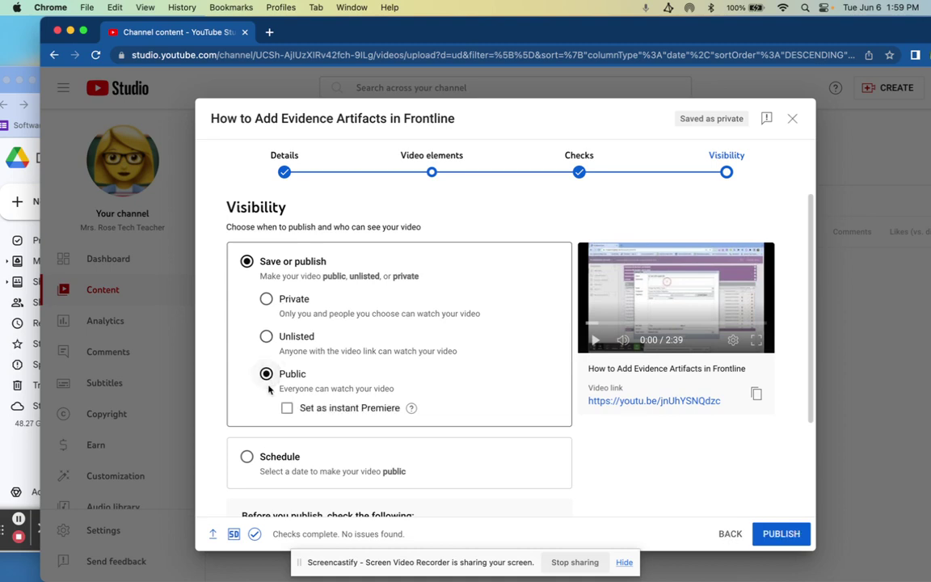
{"action": "left_click", "coordinate": [267, 337]}
Step: Copy the video link and save the unlisted video
{"action": "scroll", "coordinate": [441, 436], "scroll_direction": "down", "scroll_amount": 3}
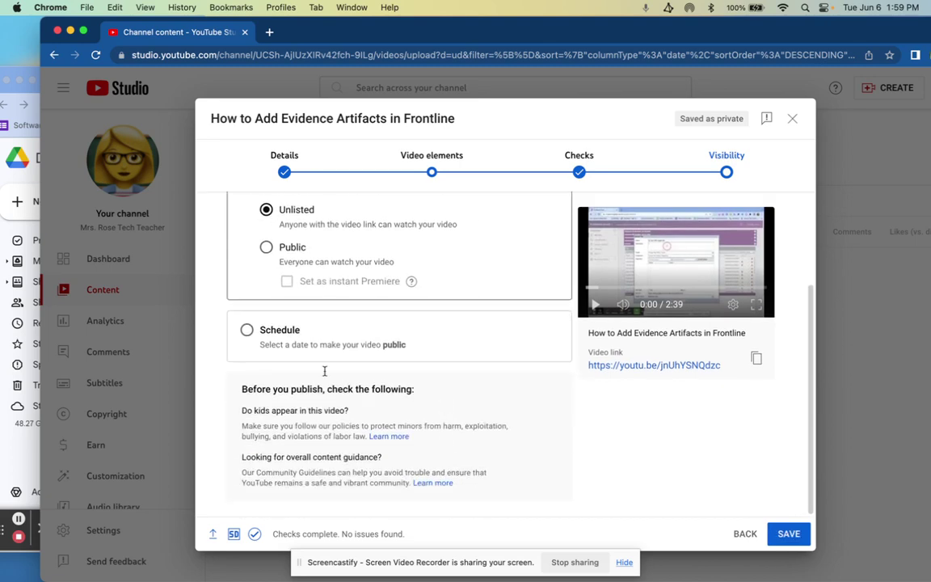
{"action": "scroll", "coordinate": [526, 316], "scroll_direction": "up", "scroll_amount": 3}
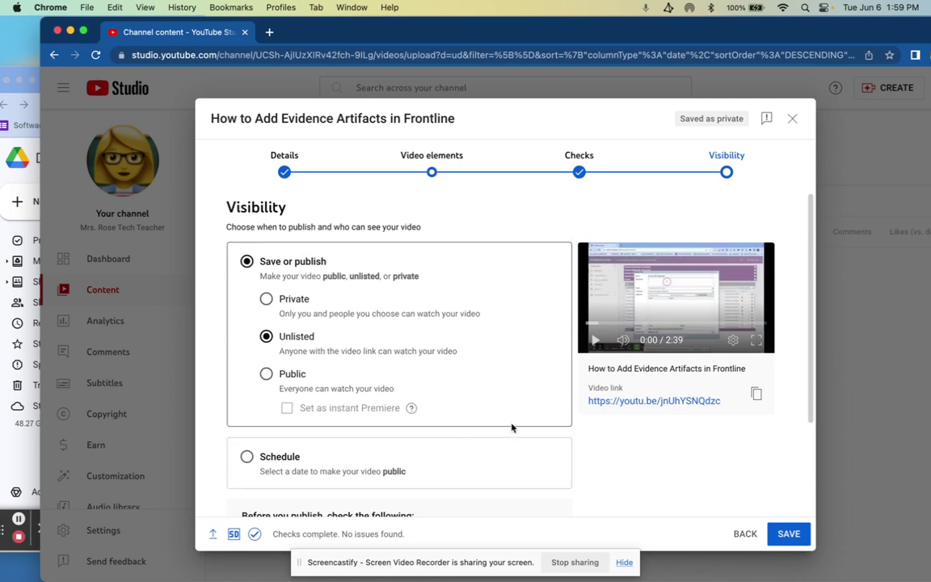
{"action": "scroll", "coordinate": [511, 428], "scroll_direction": "down", "scroll_amount": 3}
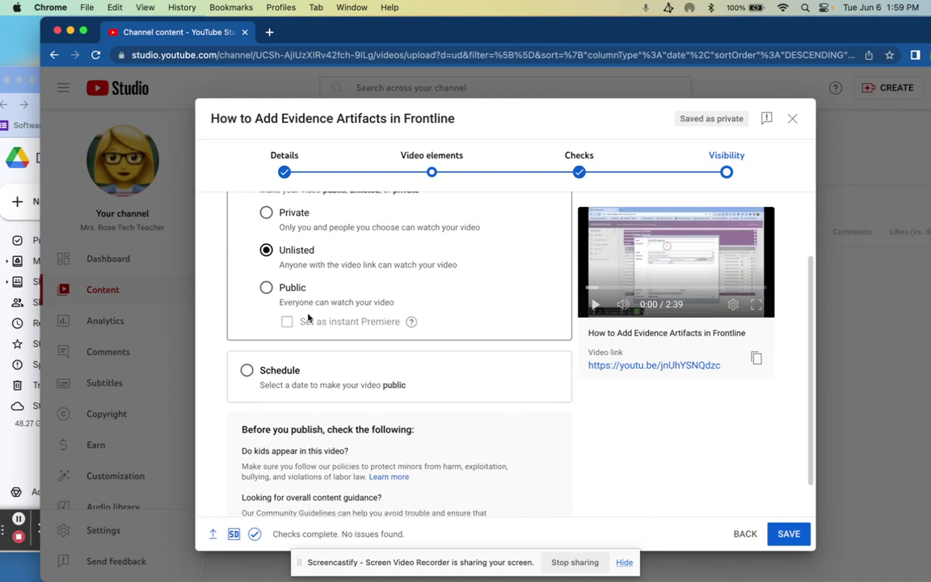
{"action": "scroll", "coordinate": [485, 380], "scroll_direction": "down", "scroll_amount": 2}
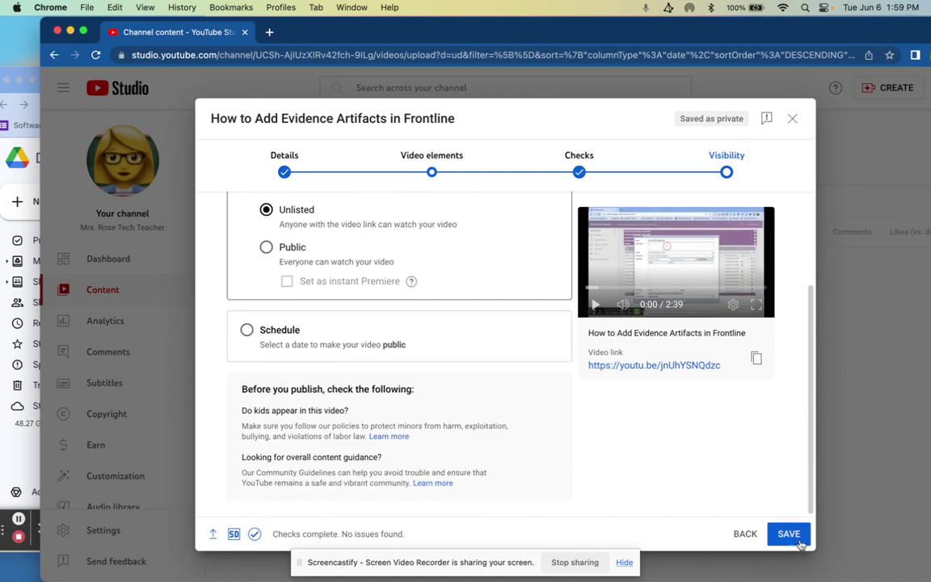
{"action": "left_click", "coordinate": [756, 358]}
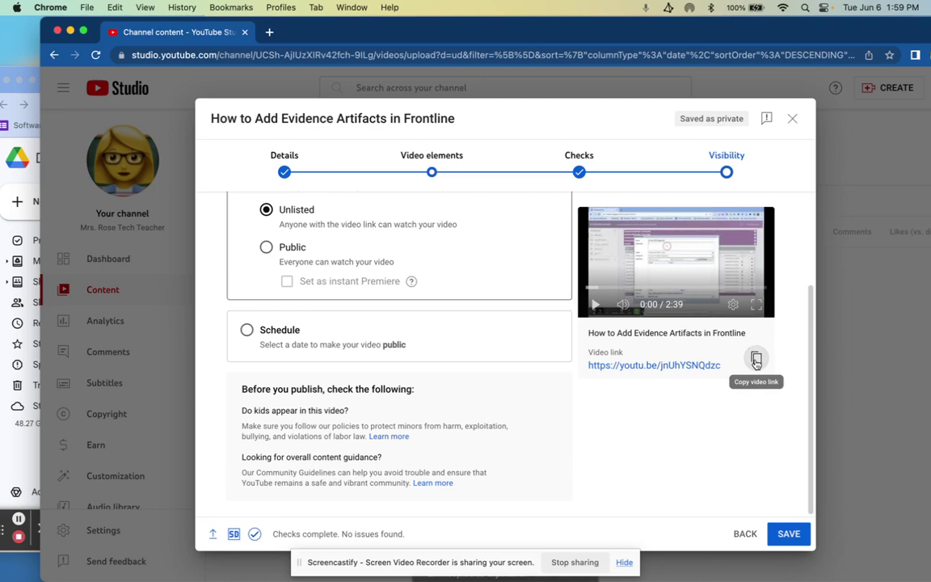
{"action": "left_click", "coordinate": [792, 532]}
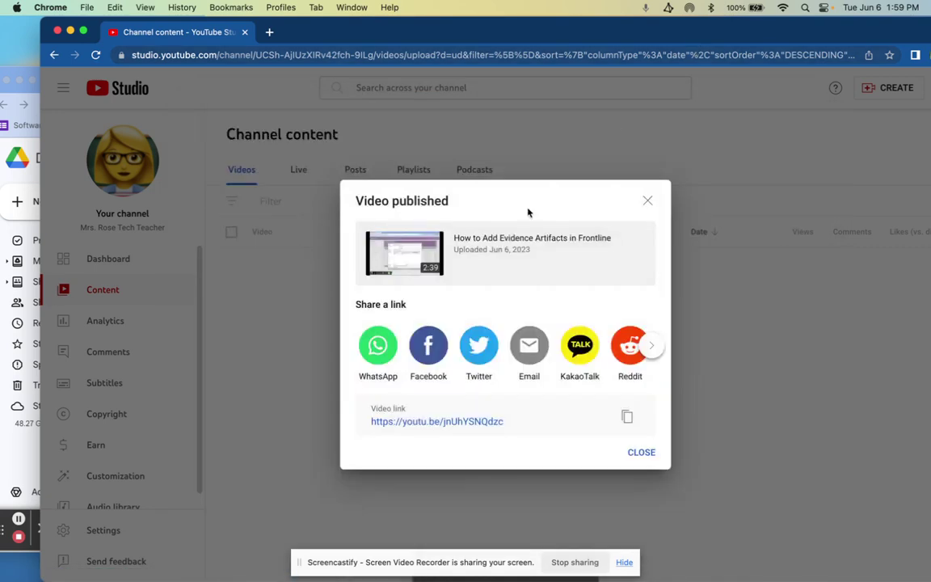
Step: Open the copied youtu.be link in a new tab, pause playback, and select the title
{"action": "left_click", "coordinate": [626, 417]}
{"action": "left_click", "coordinate": [270, 32]}
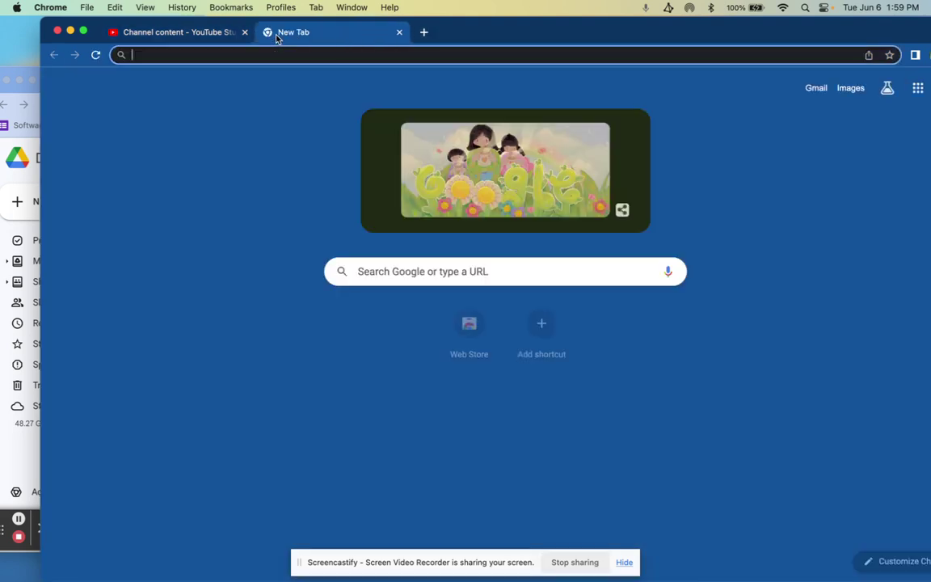
{"action": "key", "text": "super+v"}
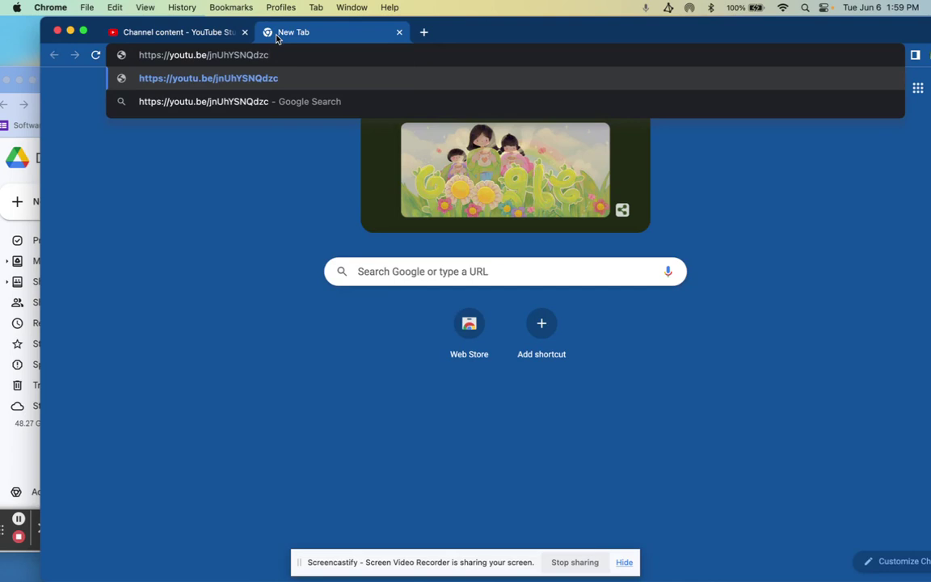
{"action": "key", "text": "Return"}
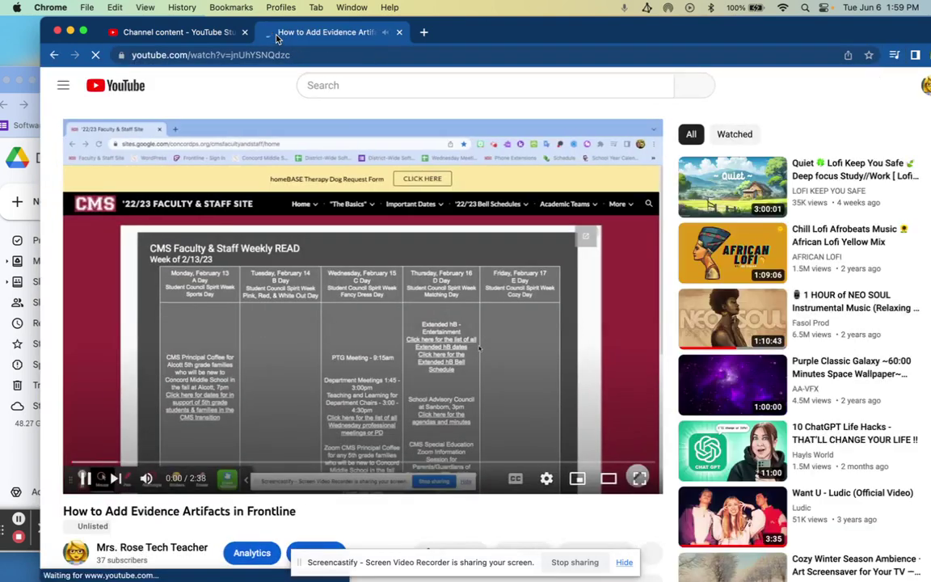
{"action": "left_click", "coordinate": [85, 478]}
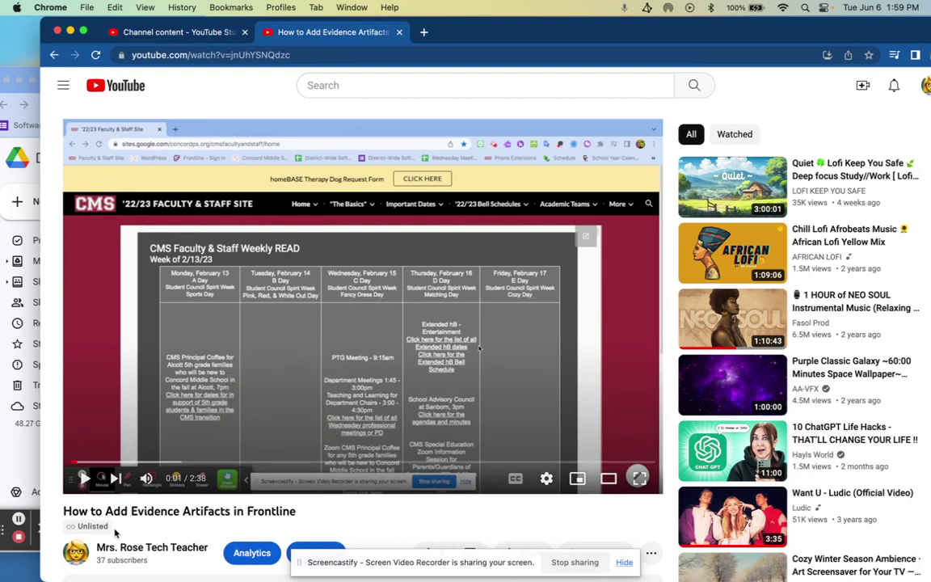
{"action": "triple_click", "coordinate": [80, 503]}
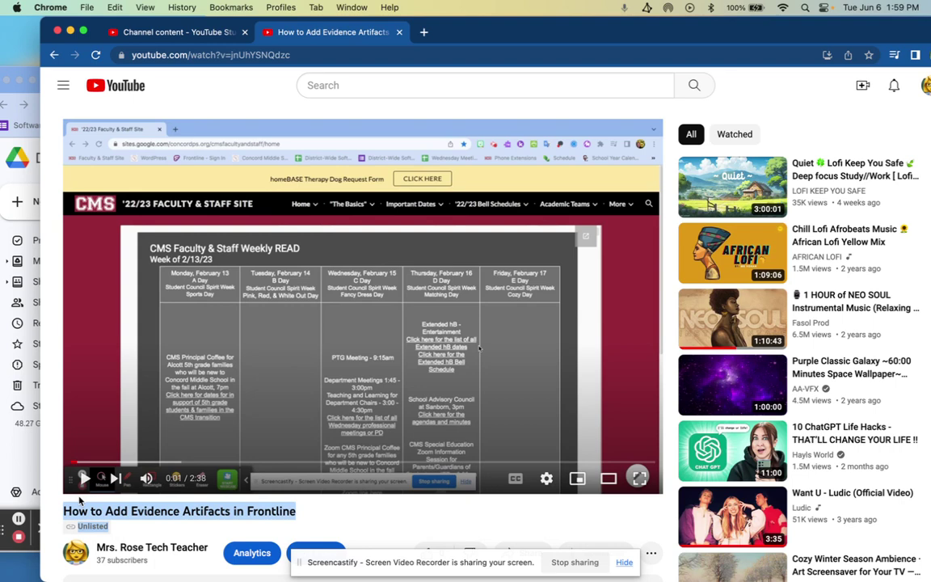